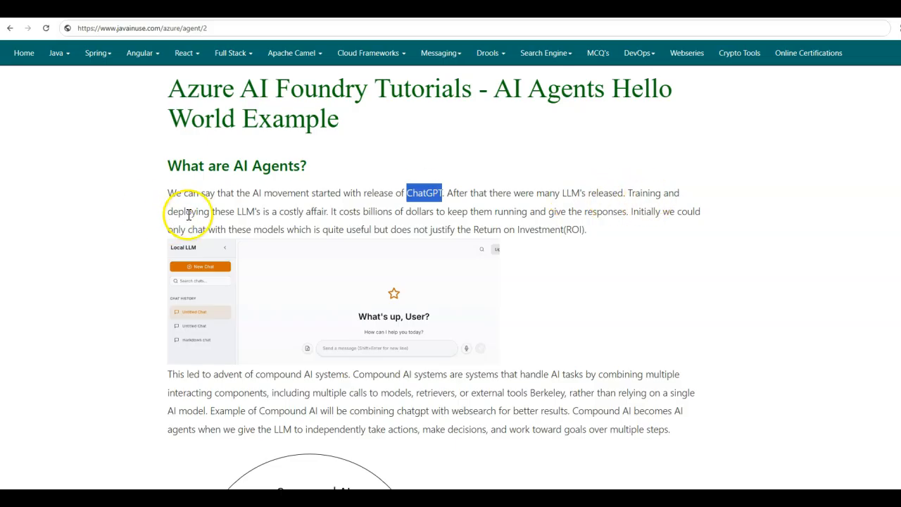
# Read the section on what AI agents are, covering LLM costs, compound AI systems and how they become agents.
pyautogui.click(242, 215)
pyautogui.click(303, 215)
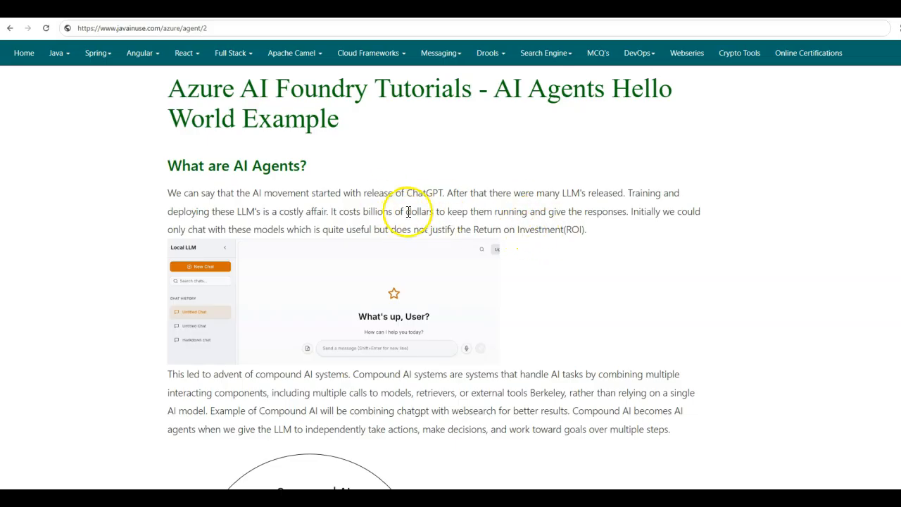
pyautogui.scroll(-1, 477, 224)
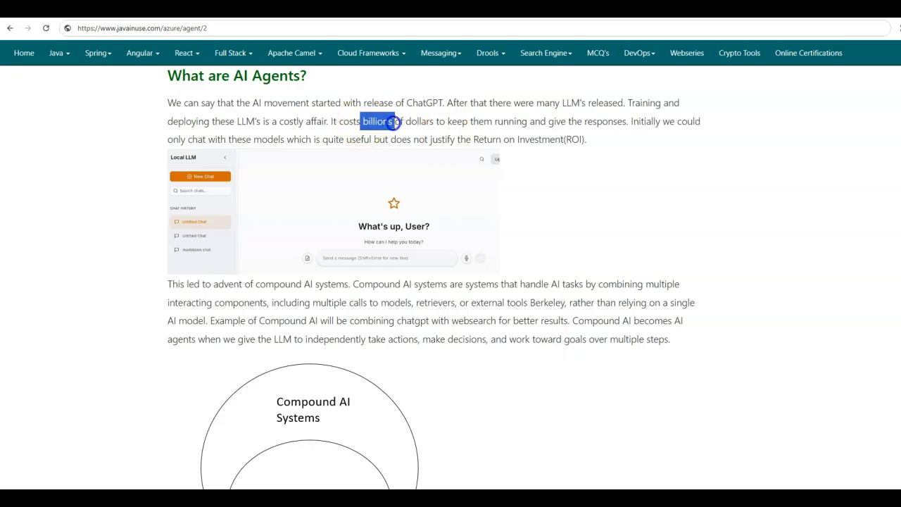
pyautogui.moveTo(255, 284); pyautogui.dragTo(327, 284)
pyautogui.click(347, 284)
pyautogui.scroll(-1, 428, 237)
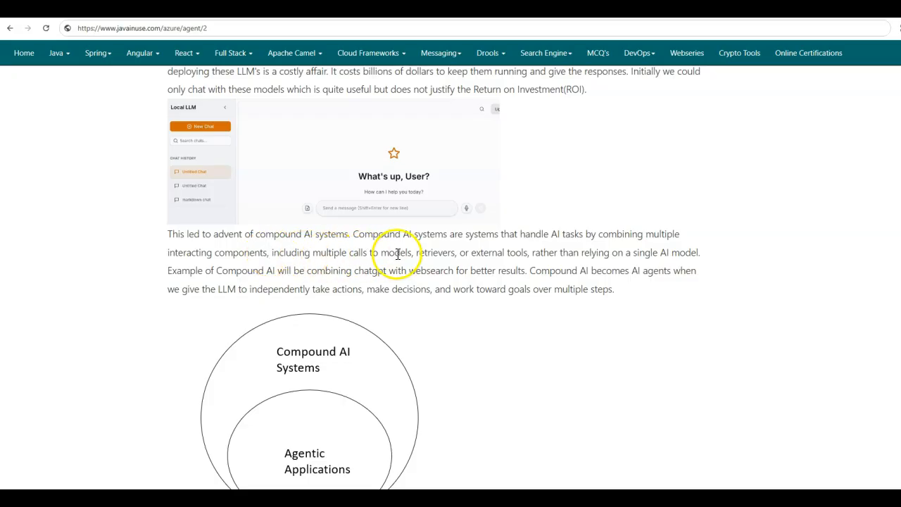
pyautogui.doubleClick(429, 252)
pyautogui.click(527, 256)
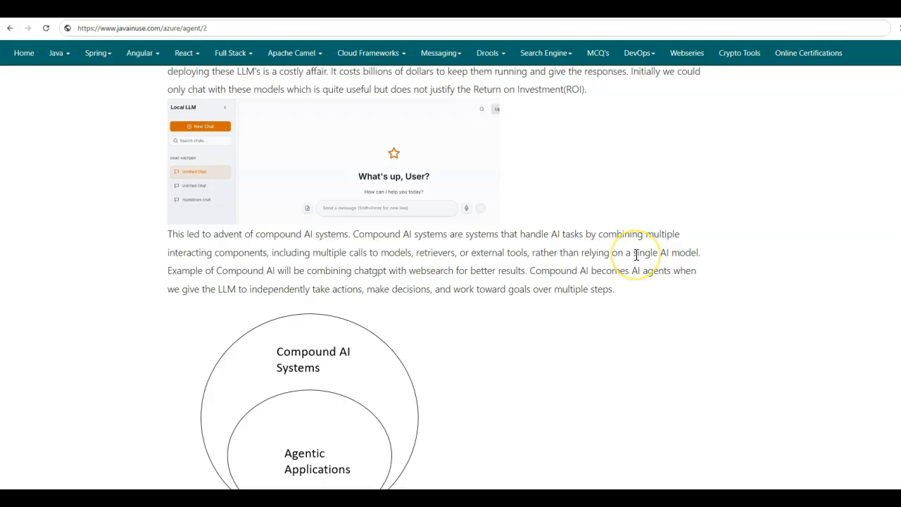
pyautogui.scroll(-1, 636, 255)
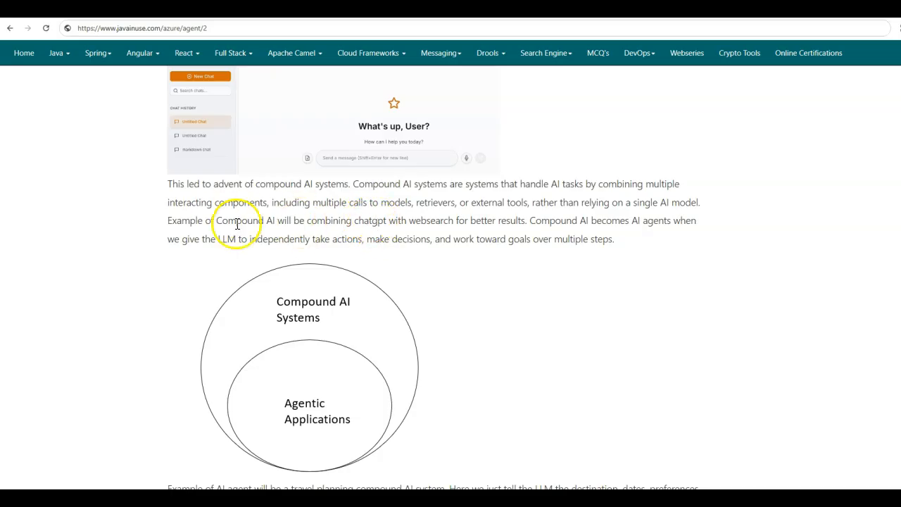
pyautogui.doubleClick(431, 220)
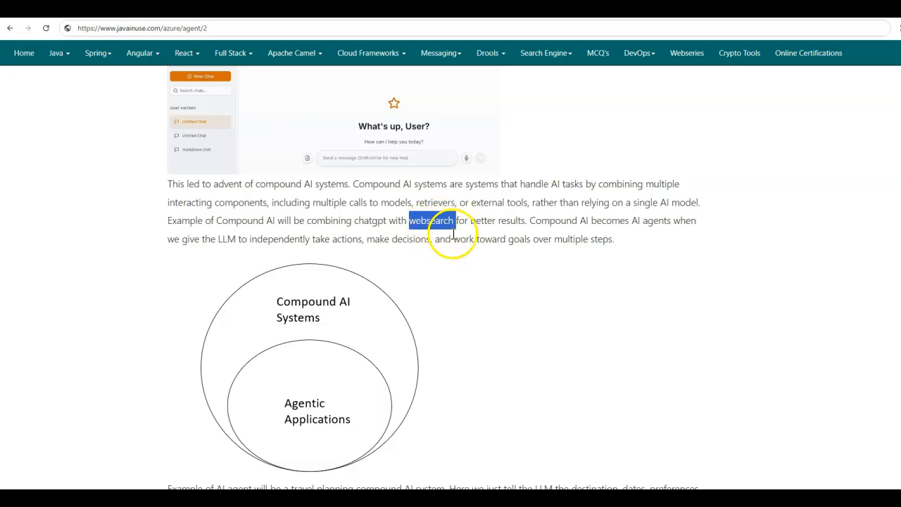
pyautogui.click(453, 234)
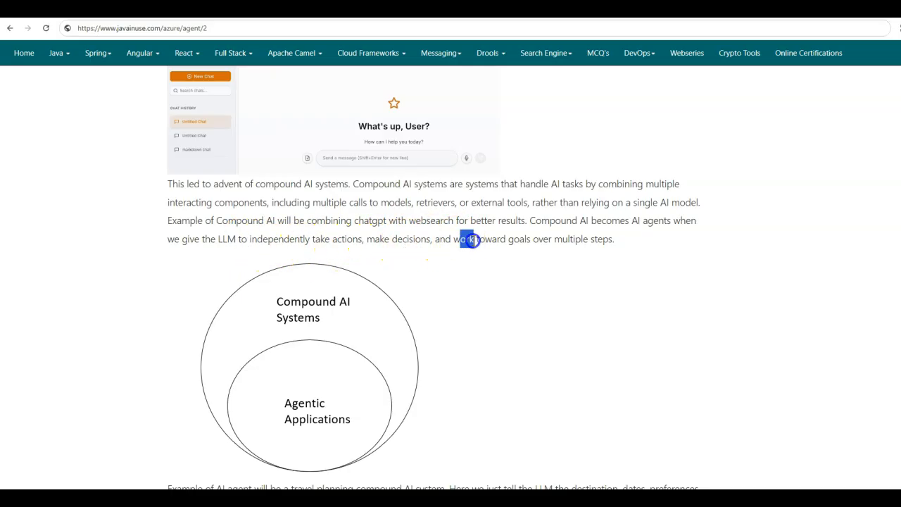
pyautogui.moveTo(471, 240); pyautogui.dragTo(577, 240)
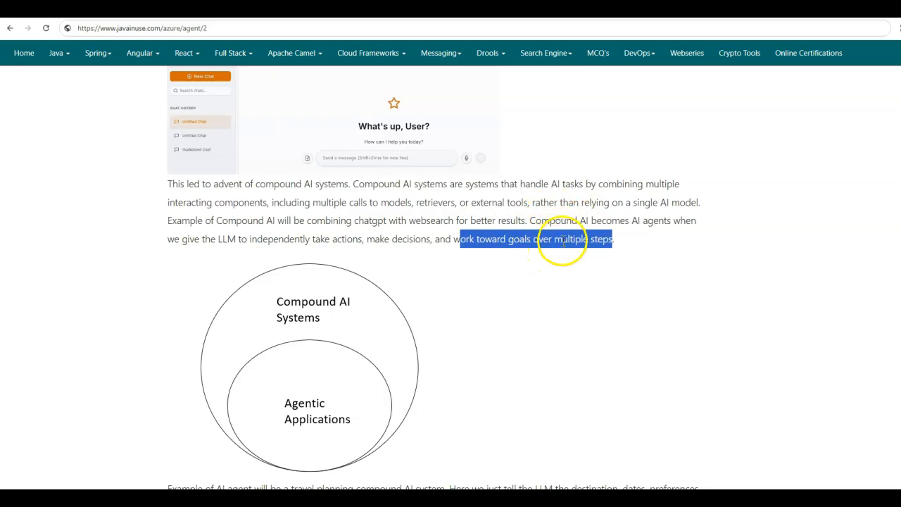
pyautogui.click(655, 271)
# Examine the travel planning example of an AI agent, including the inputs given to the LLM and the tools it uses.
pyautogui.scroll(1, 656, 272)
pyautogui.scroll(-2, 639, 281)
pyautogui.scroll(-3, 639, 281)
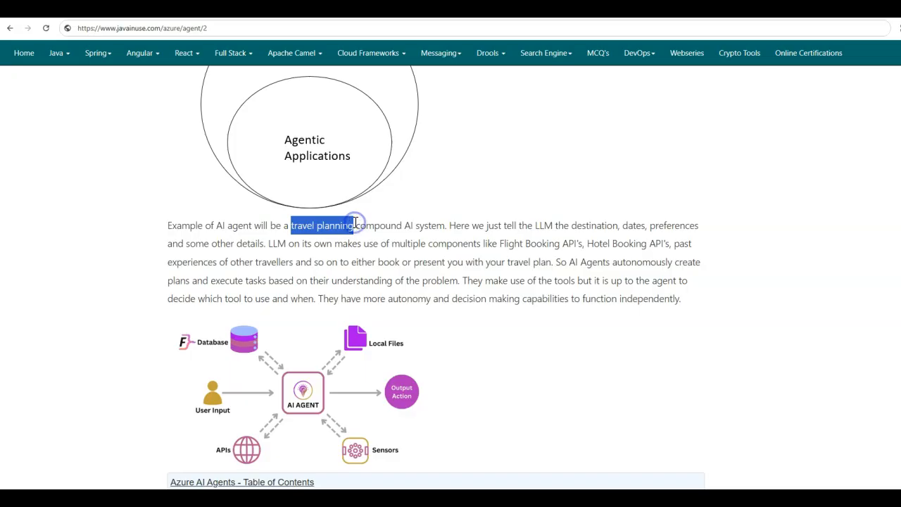
pyautogui.click(78, 329)
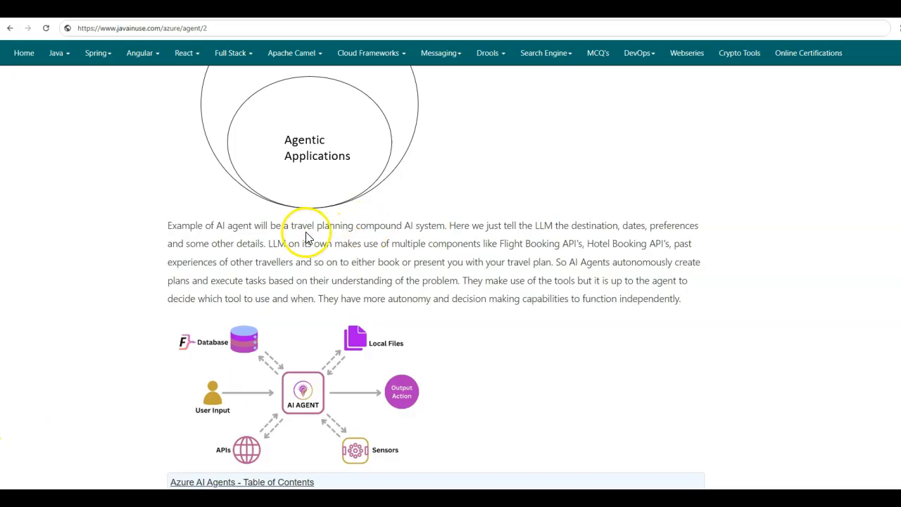
pyautogui.click(584, 226)
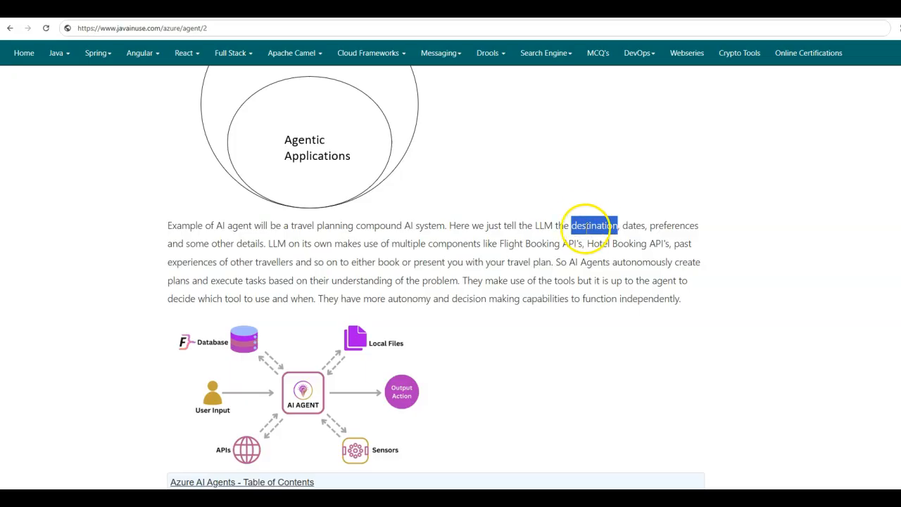
pyautogui.click(627, 229)
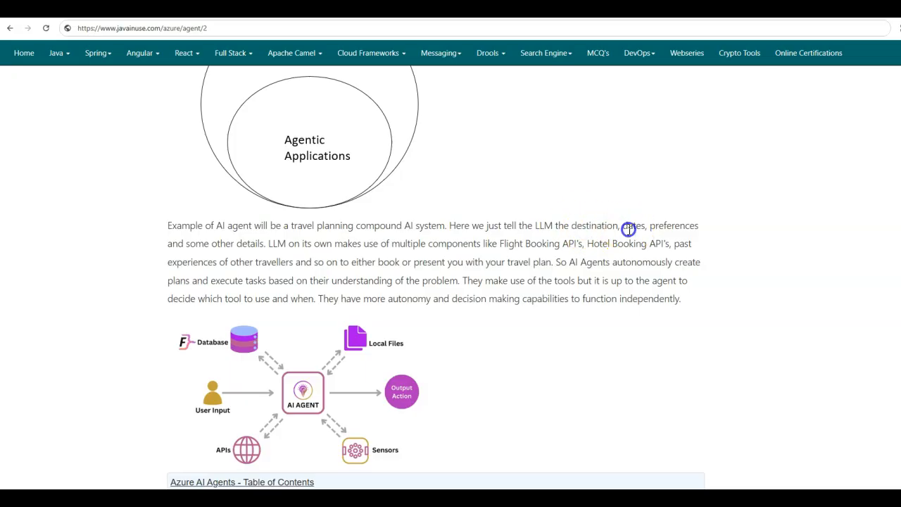
pyautogui.doubleClick(672, 226)
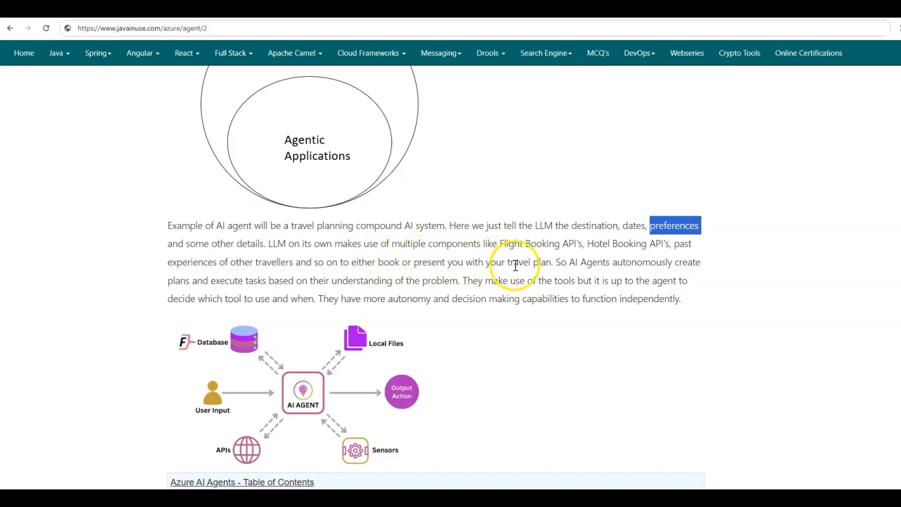
pyautogui.click(542, 265)
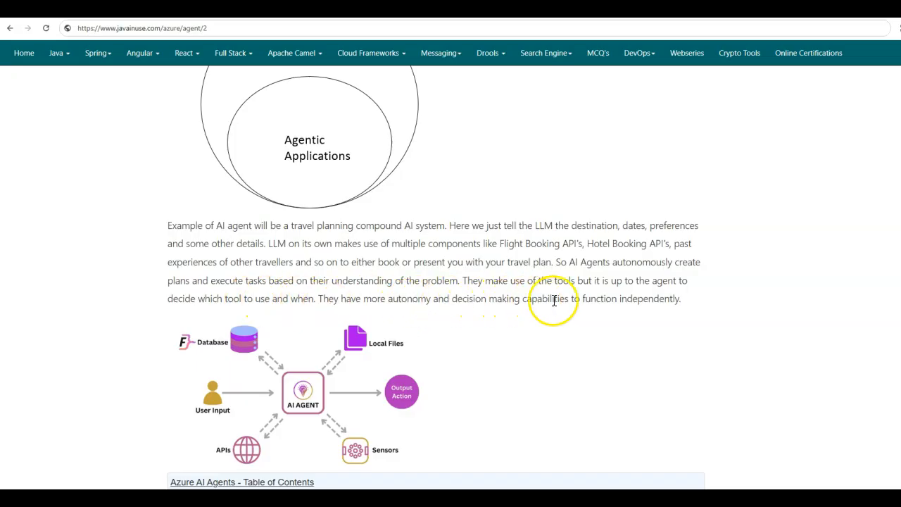
# Read the definition of a declarative Azure AI agent and its Travel Recommendation Assistant example.
pyautogui.scroll(-6, 211, 91)
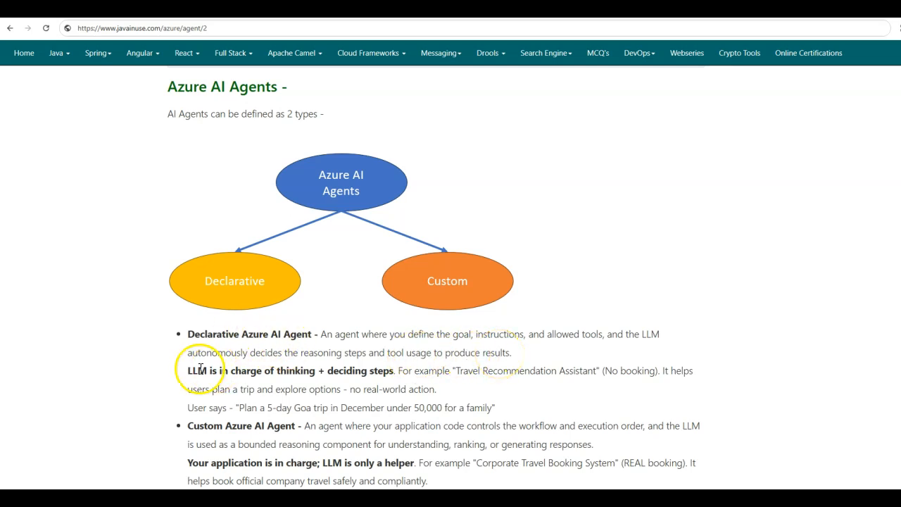
pyautogui.moveTo(220, 372); pyautogui.dragTo(303, 371)
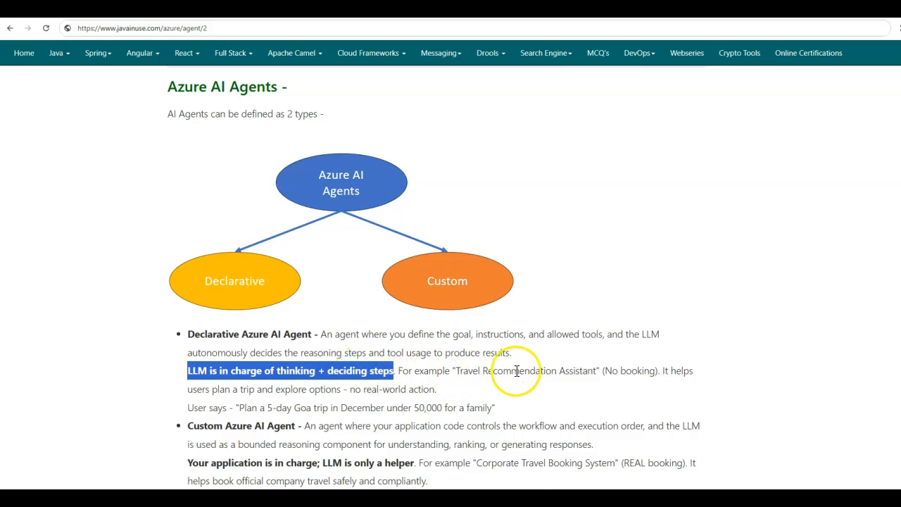
pyautogui.moveTo(604, 371); pyautogui.dragTo(655, 370)
pyautogui.moveTo(457, 371); pyautogui.dragTo(532, 373)
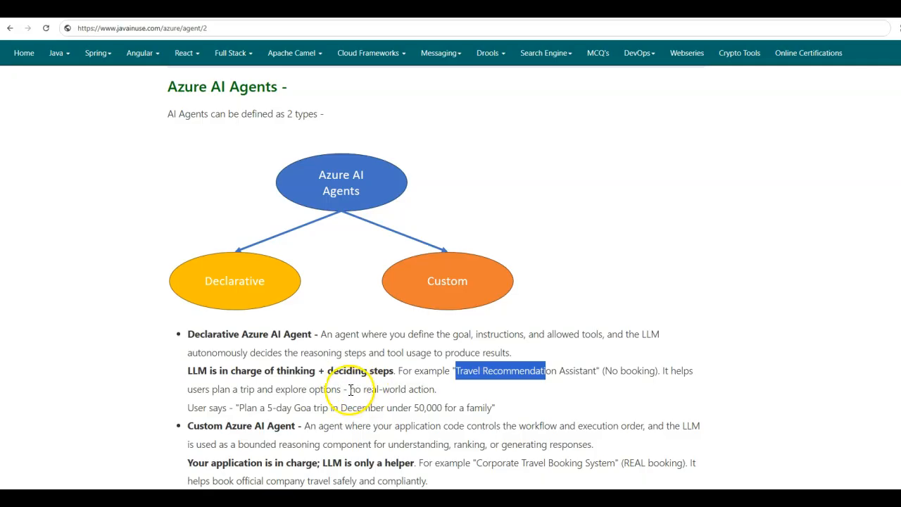
pyautogui.click(240, 408)
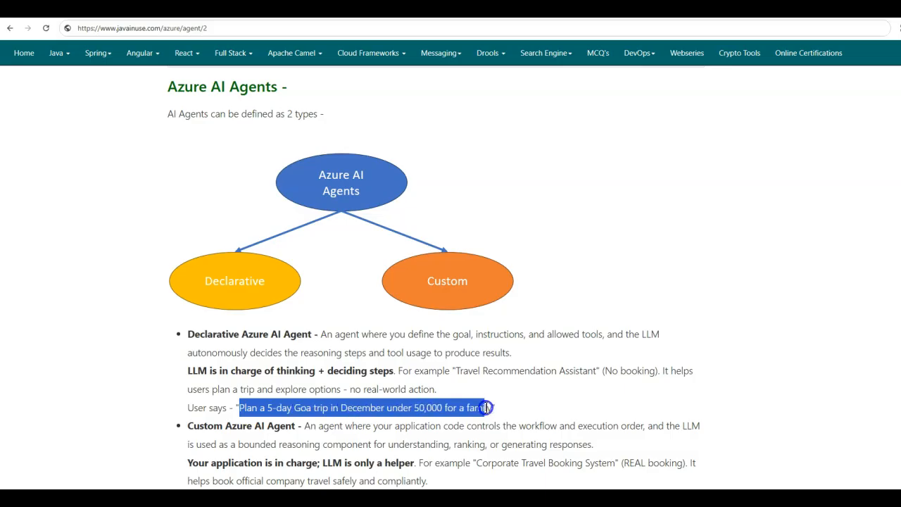
pyautogui.moveTo(492, 408); pyautogui.dragTo(495, 407)
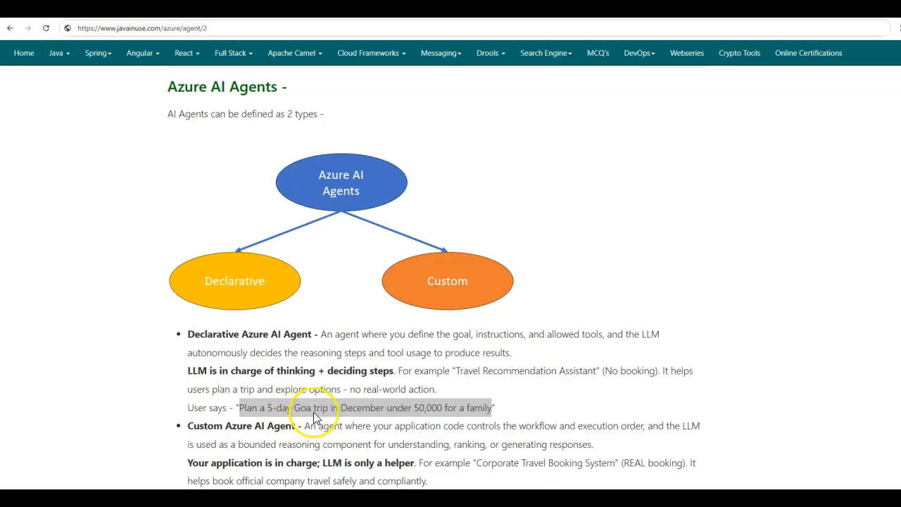
pyautogui.click(310, 404)
# Read the definition of a custom Azure AI agent and its Corporate Travel Booking System example.
pyautogui.scroll(-1, 310, 404)
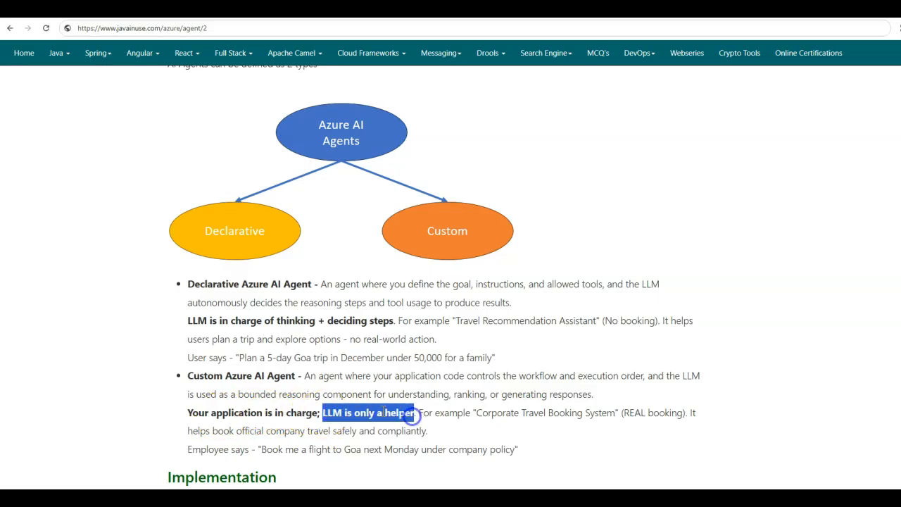
pyautogui.click(478, 413)
pyautogui.moveTo(483, 412); pyautogui.dragTo(620, 411)
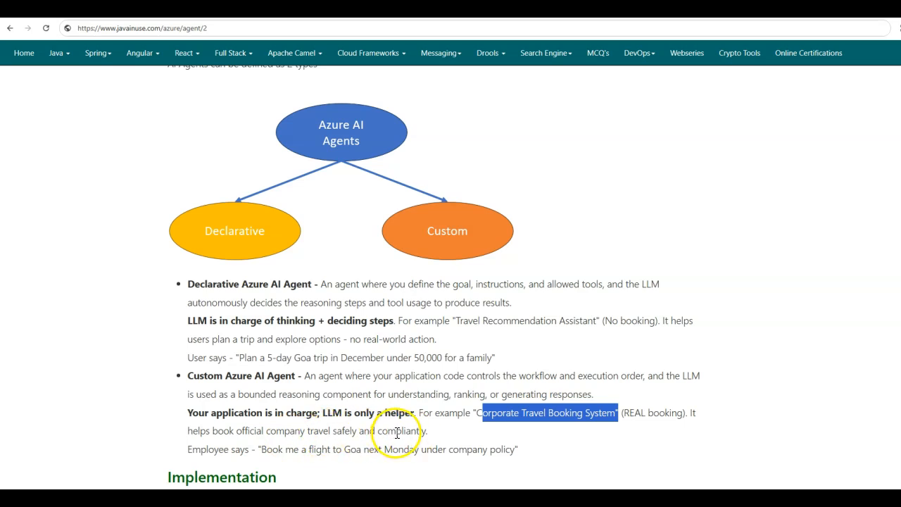
pyautogui.scroll(-1, 330, 426)
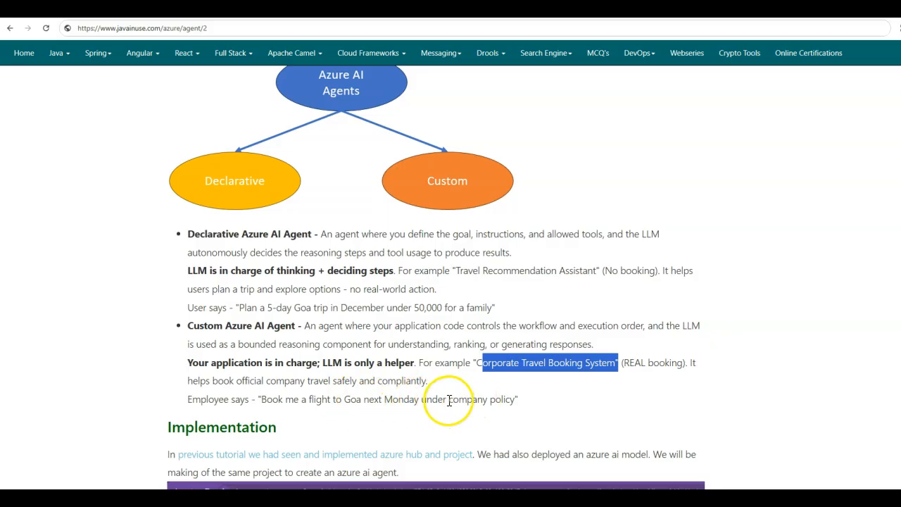
pyautogui.moveTo(449, 400); pyautogui.dragTo(508, 401)
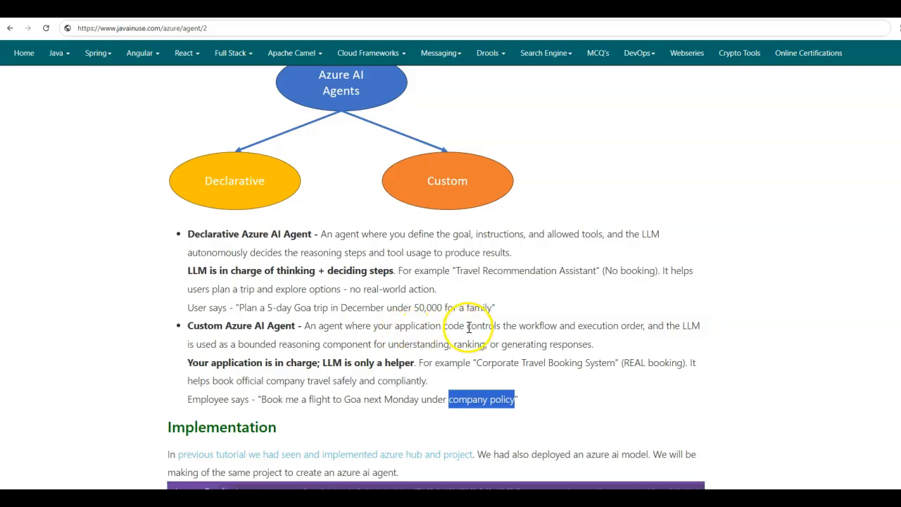
pyautogui.moveTo(187, 325); pyautogui.dragTo(525, 399)
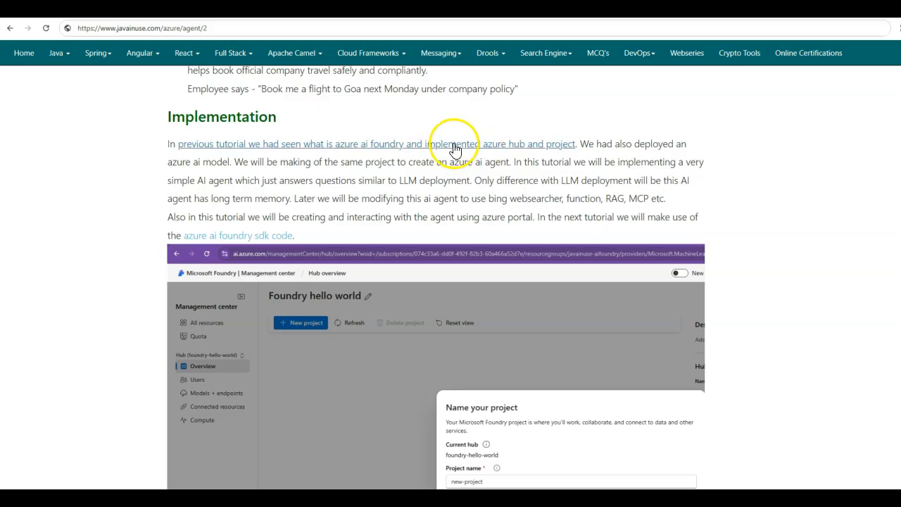
# Check the linked previous tutorial on Azure AI Foundry and read the plan in the Implementation section.
pyautogui.rightClick(318, 149)
pyautogui.click(348, 159)
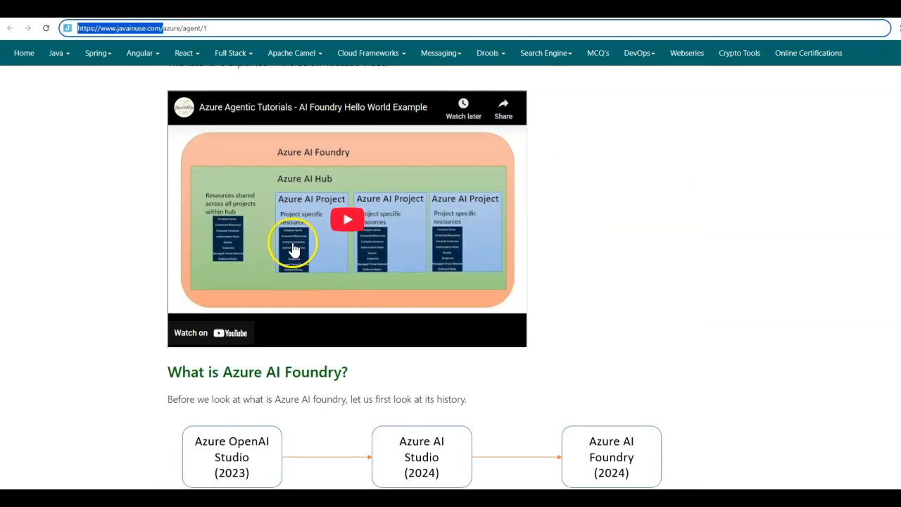
pyautogui.scroll(1, 294, 250)
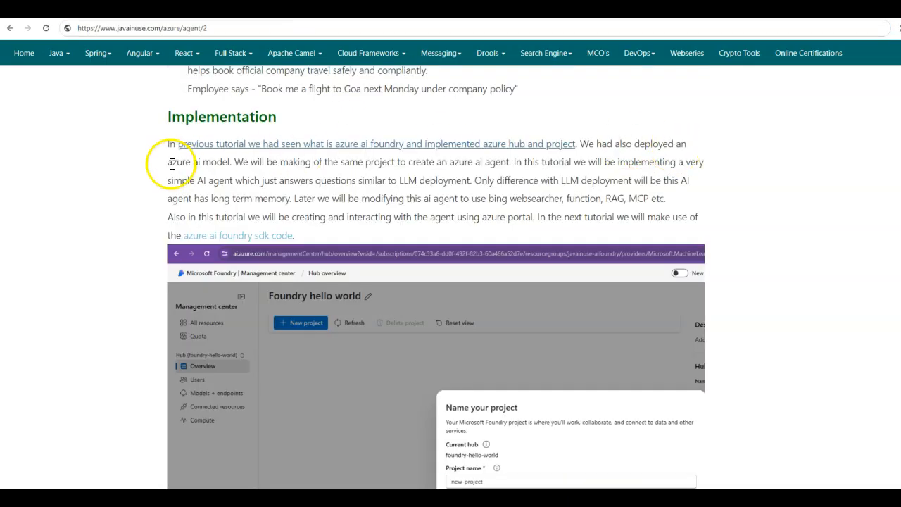
pyautogui.click(169, 163)
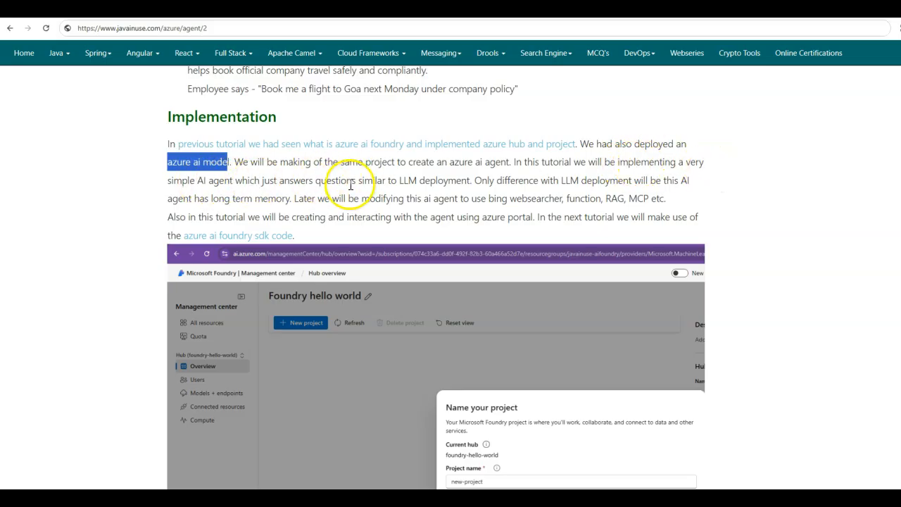
pyautogui.doubleClick(450, 181)
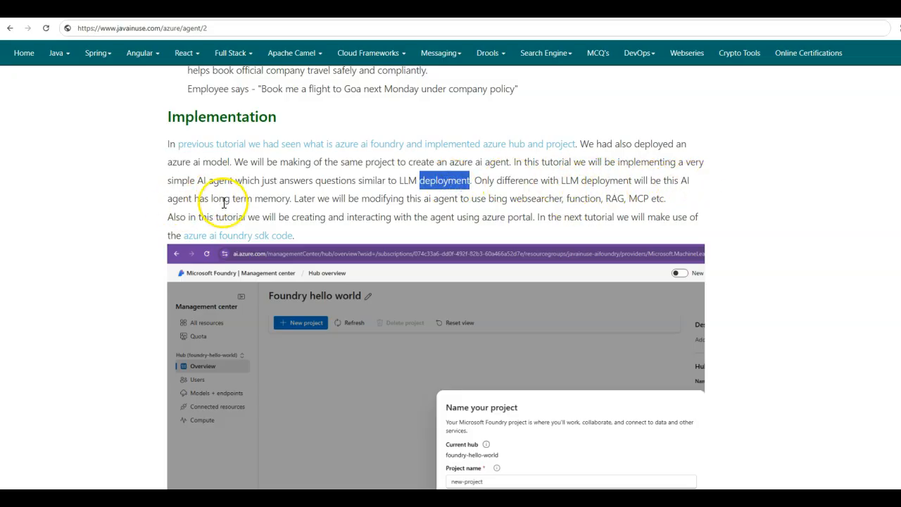
pyautogui.click(270, 200)
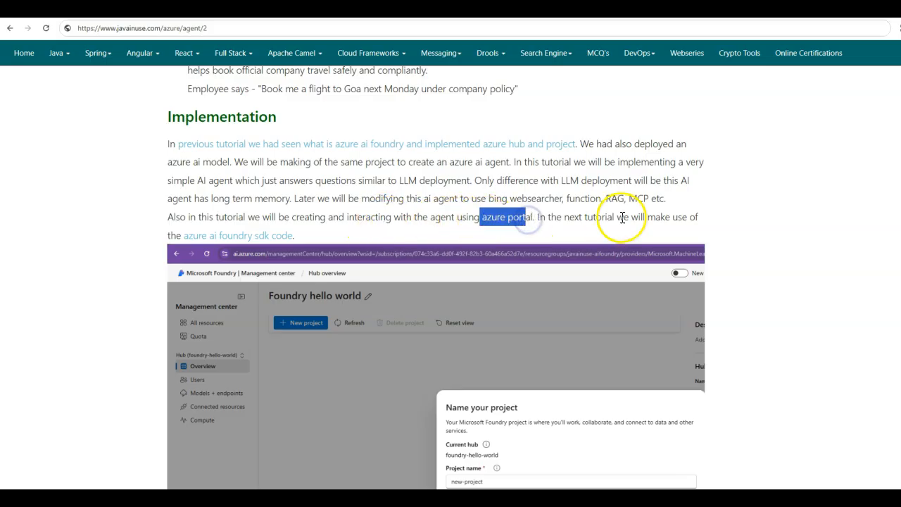
pyautogui.click(283, 242)
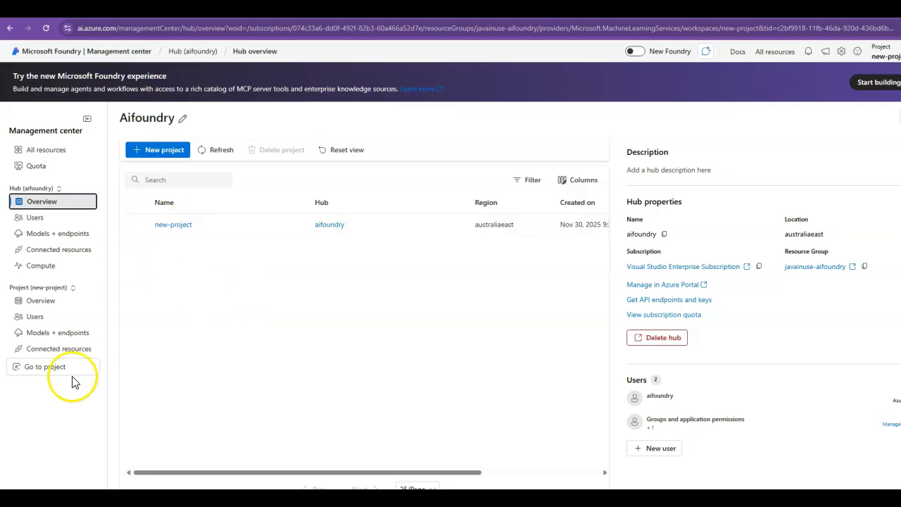
# In Microsoft Foundry, go to the new-project project and view its model deployments.
pyautogui.click(45, 367)
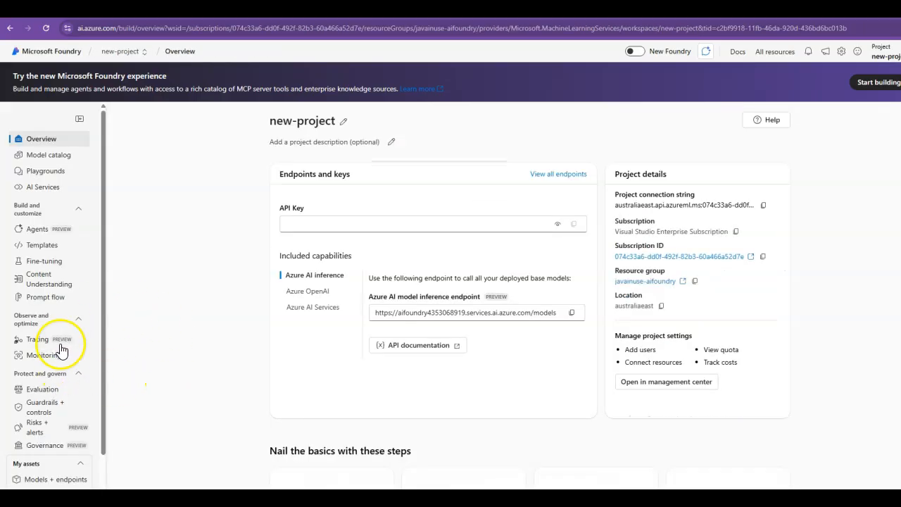
pyautogui.scroll(-1, 61, 352)
pyautogui.click(56, 429)
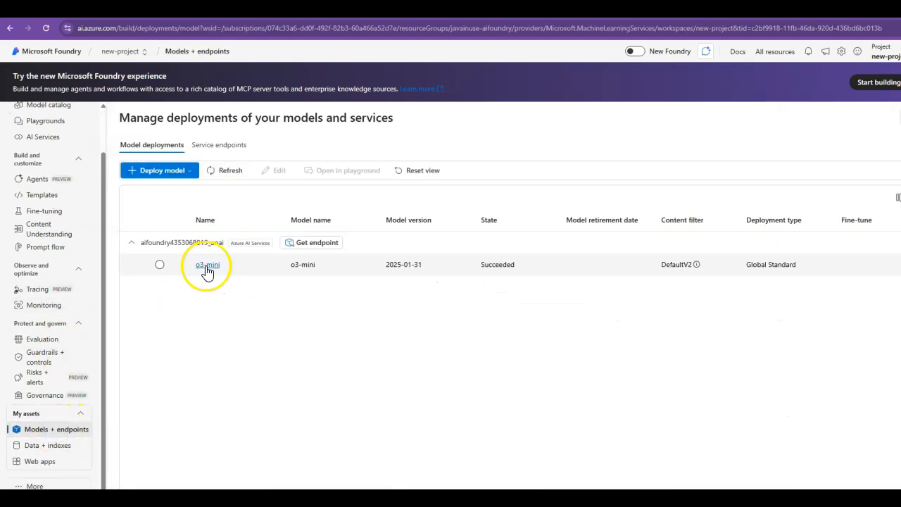
# Deploy the gpt-4o base model to new-project with the Global Standard deployment type.
pyautogui.click(37, 181)
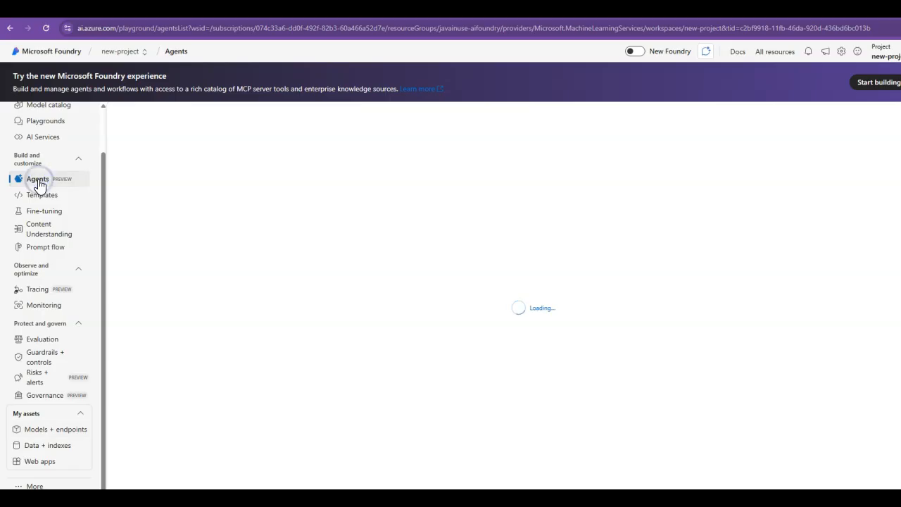
pyautogui.click(33, 435)
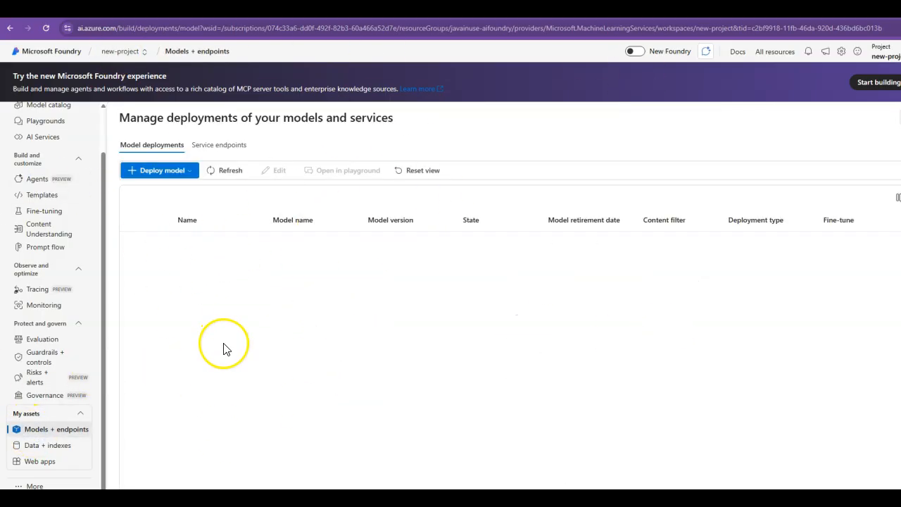
pyautogui.click(183, 176)
pyautogui.click(179, 190)
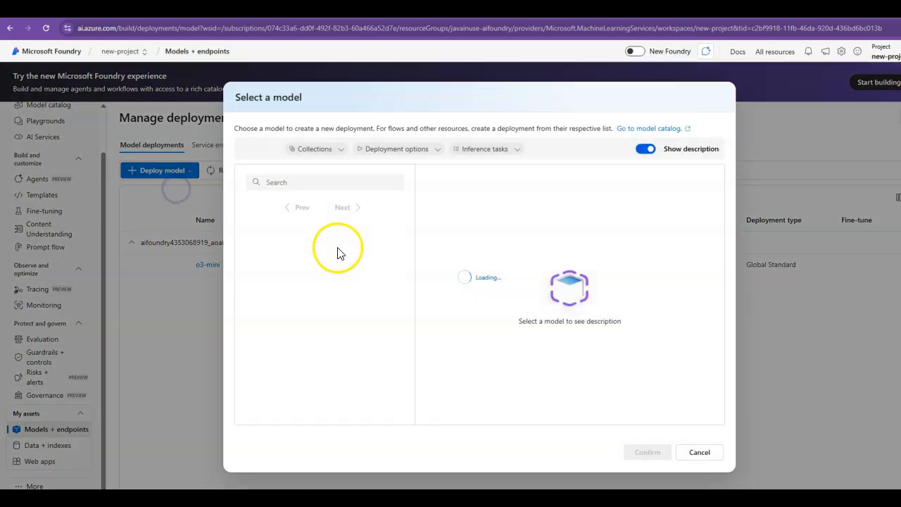
pyautogui.click(286, 182)
pyautogui.write('4')
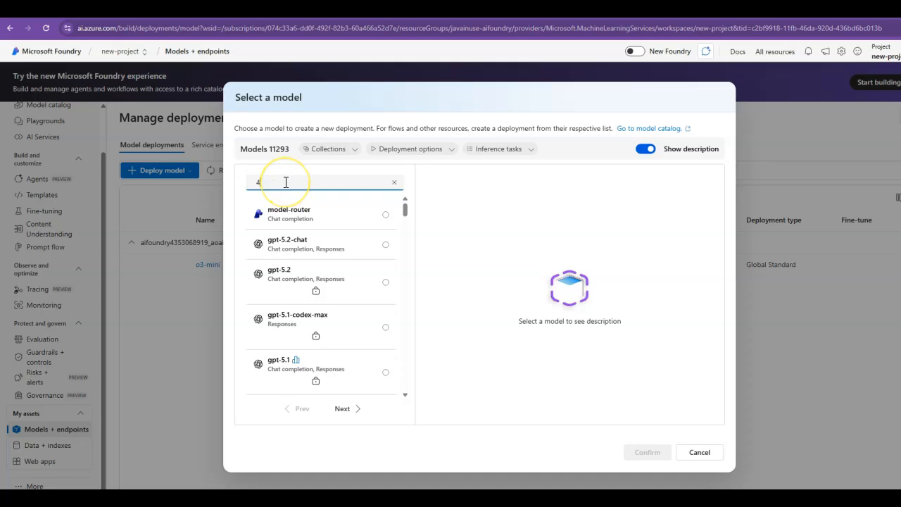
pyautogui.write('o')
pyautogui.click(385, 344)
pyautogui.click(655, 461)
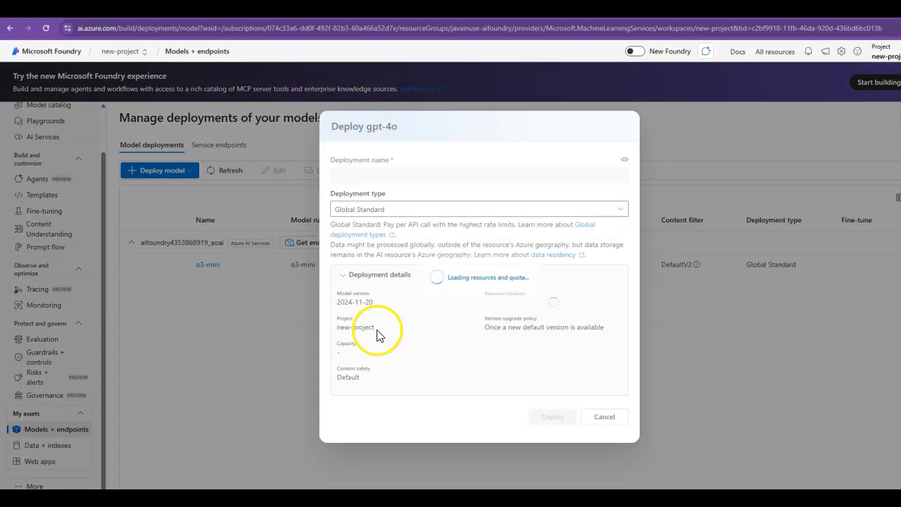
pyautogui.click(555, 420)
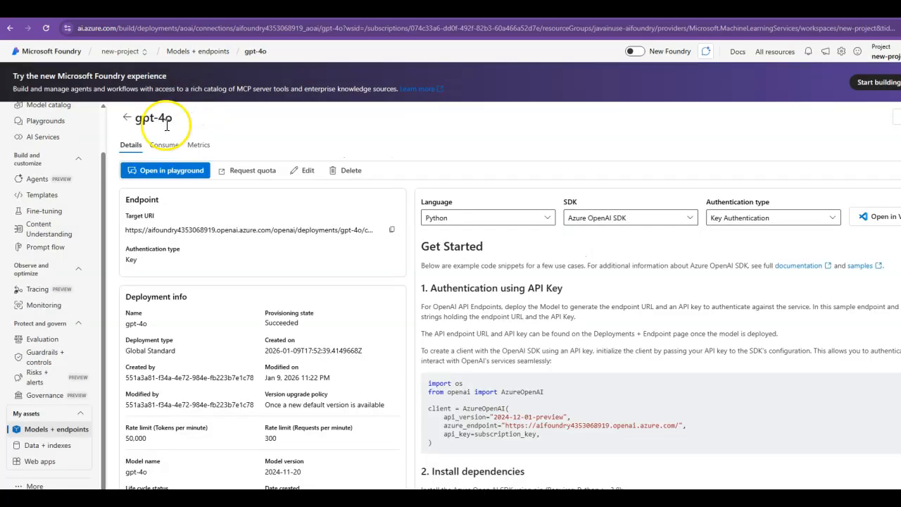
# Set up the Foundry Agent Service with the gpt-4o deployment so a first agent is created.
pyautogui.click(38, 180)
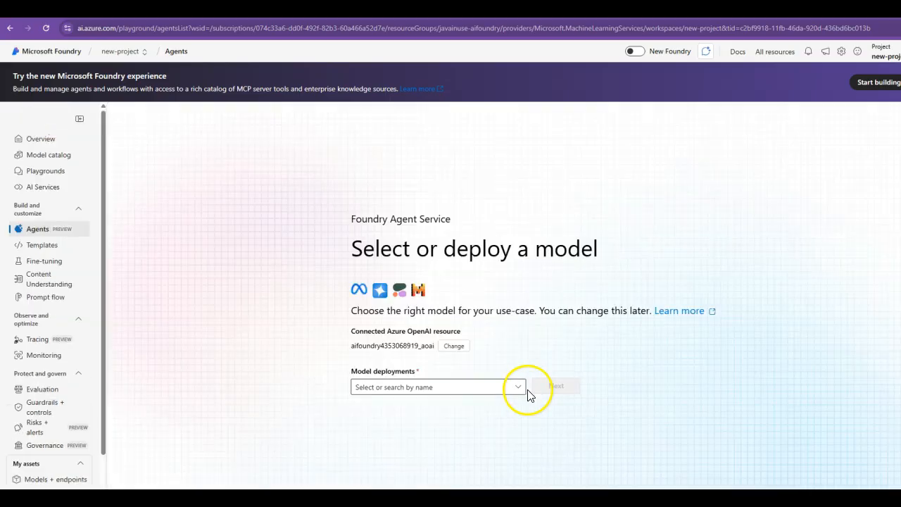
pyautogui.click(521, 394)
pyautogui.click(364, 438)
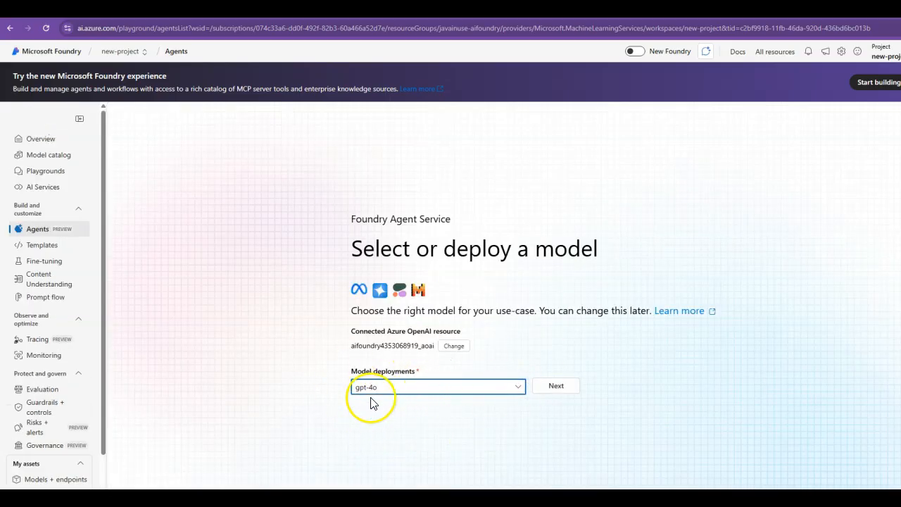
pyautogui.click(563, 392)
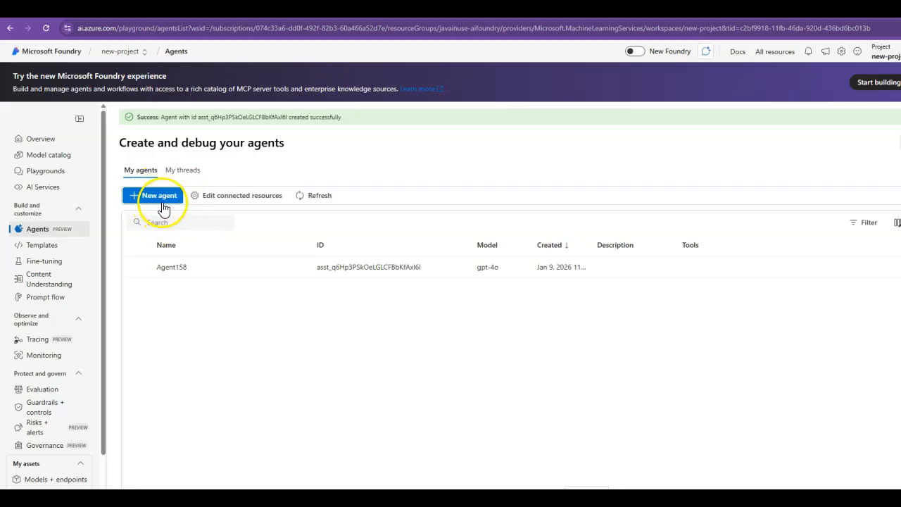
# Check the project's agent threads, and rename the newly created agent as hello-world-agent.
pyautogui.click(185, 173)
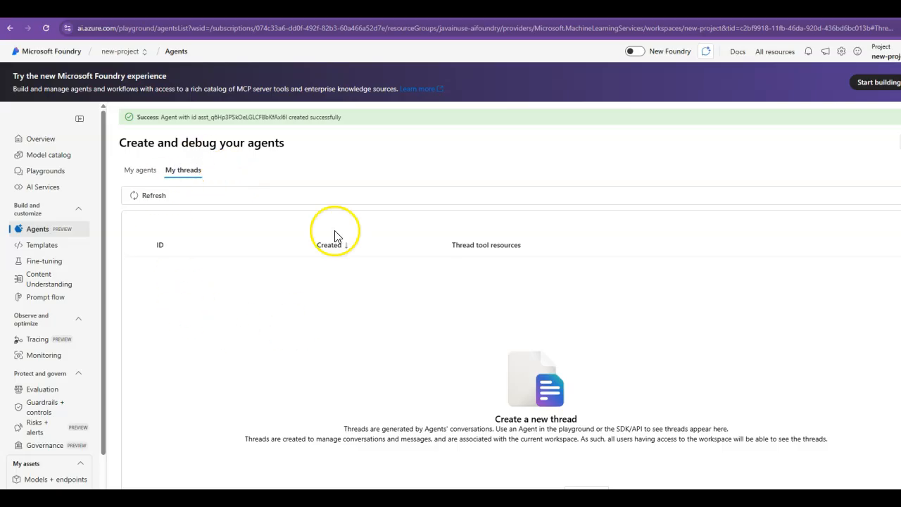
pyautogui.click(141, 172)
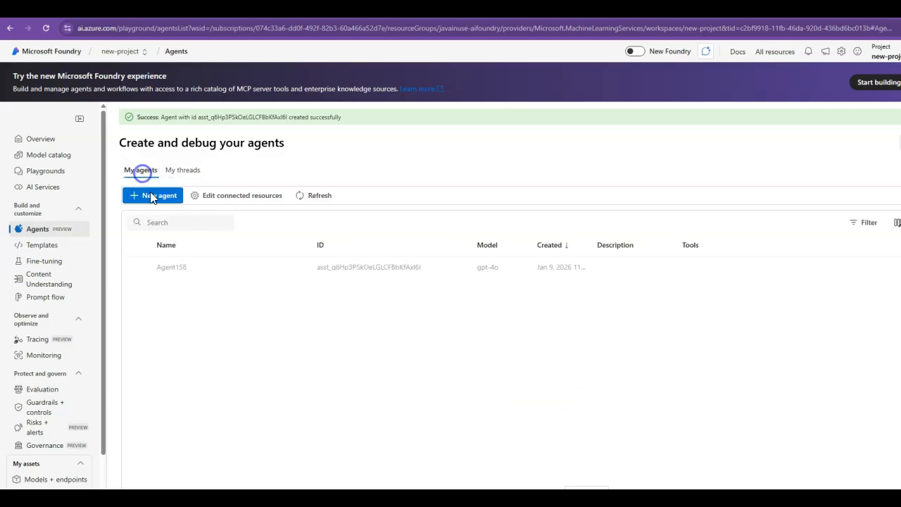
pyautogui.click(140, 271)
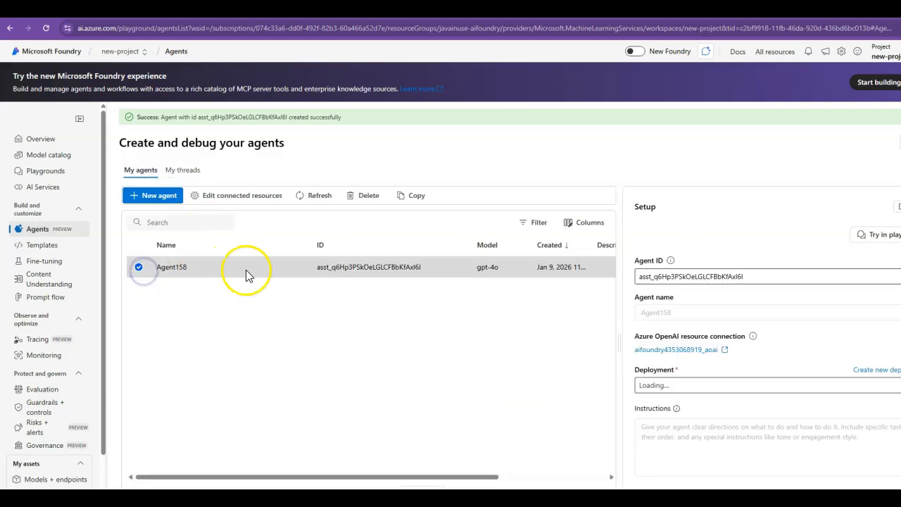
pyautogui.doubleClick(660, 314)
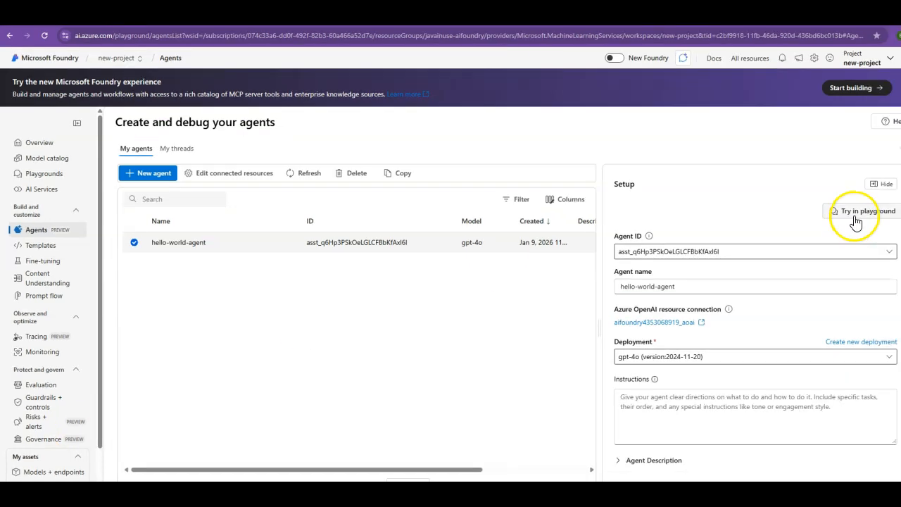
# Try hello-world-agent in the playground by sending it the messages "Hi" and "Tell me joke".
pyautogui.click(856, 221)
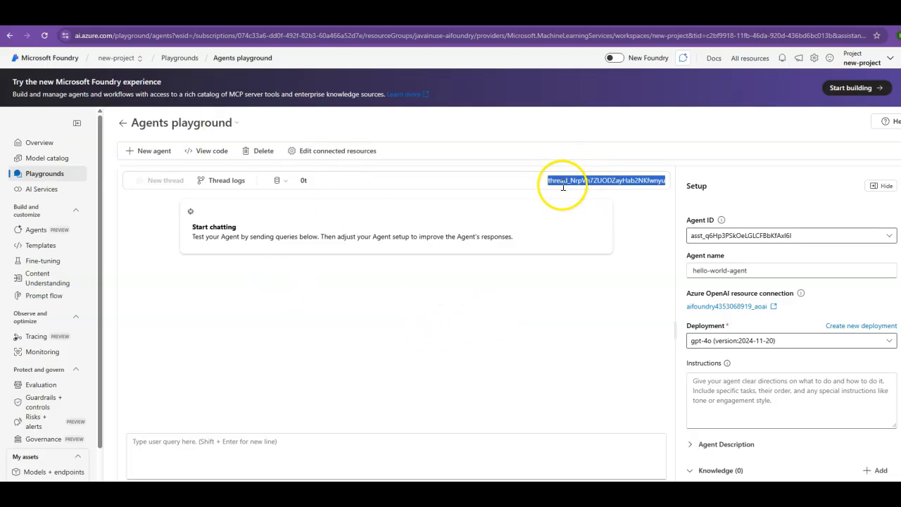
pyautogui.hotkey('alt', 'Tab')
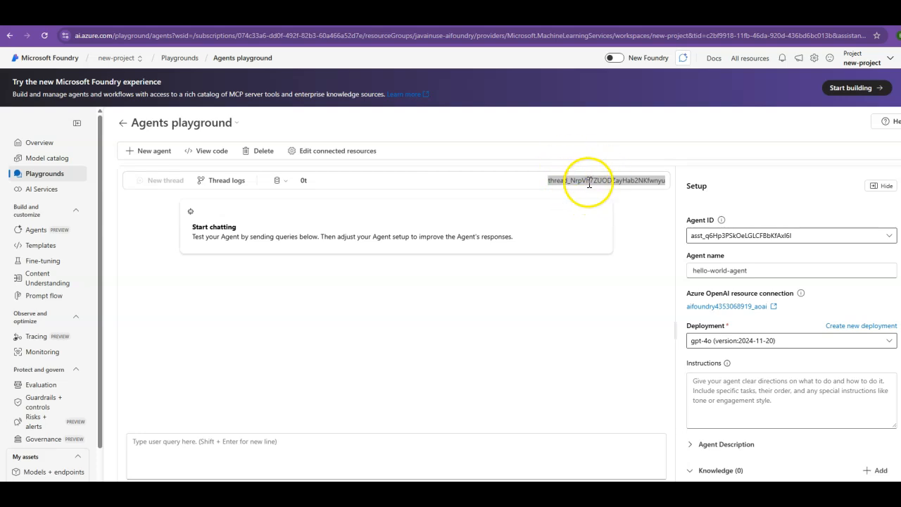
pyautogui.click(567, 184)
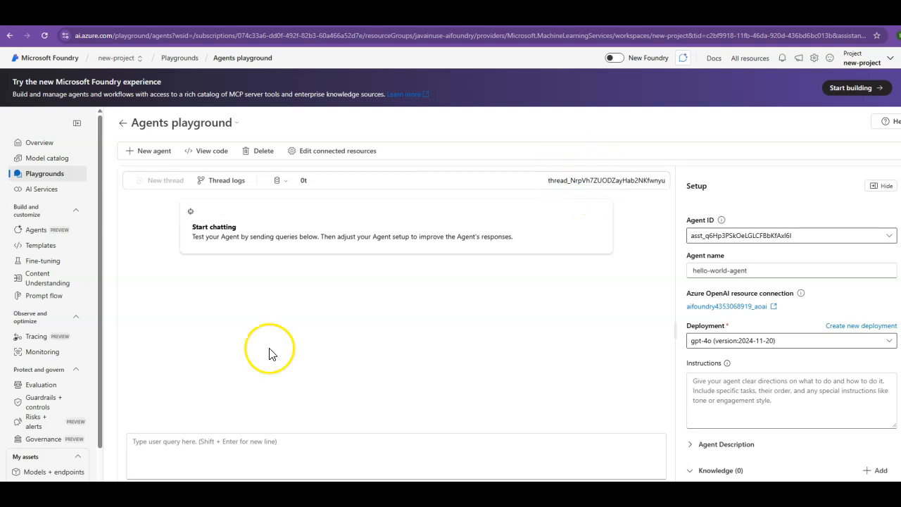
pyautogui.click(243, 435)
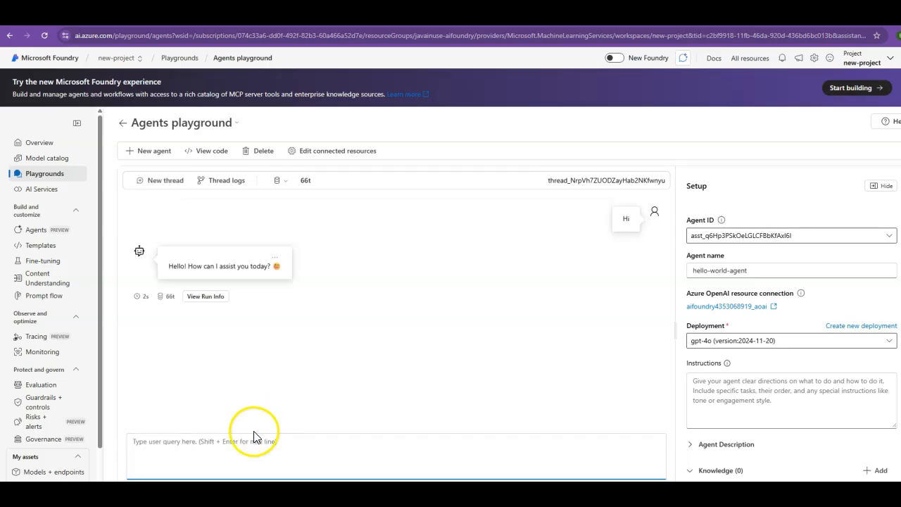
pyautogui.click(234, 454)
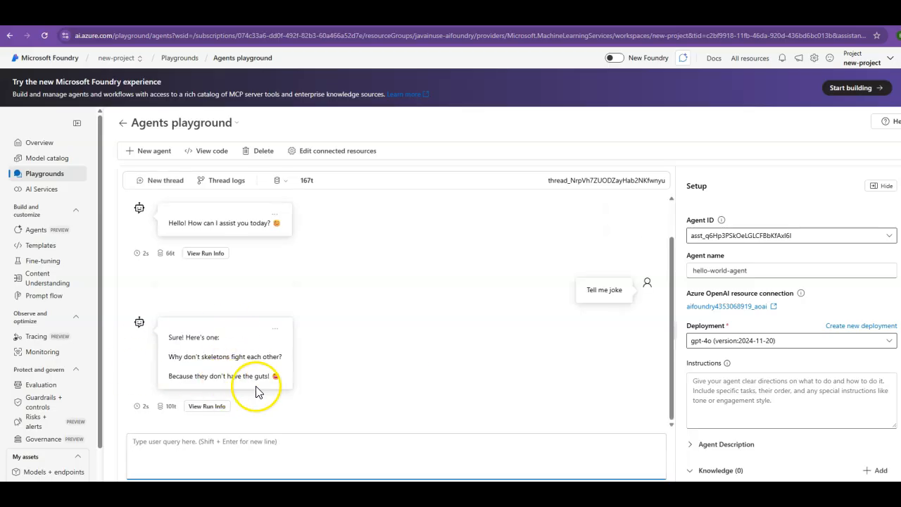
# Return to the agents list and review the messages recorded in the agent's conversation thread.
pyautogui.click(34, 230)
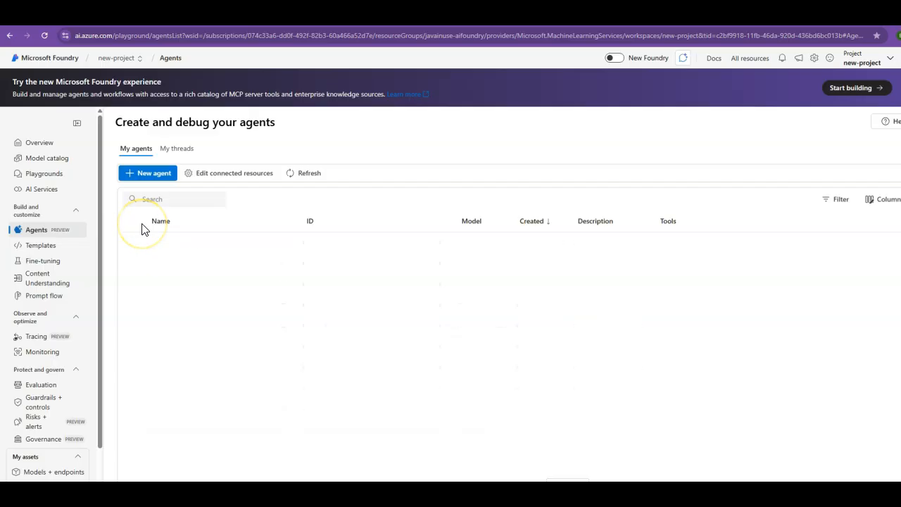
pyautogui.click(136, 244)
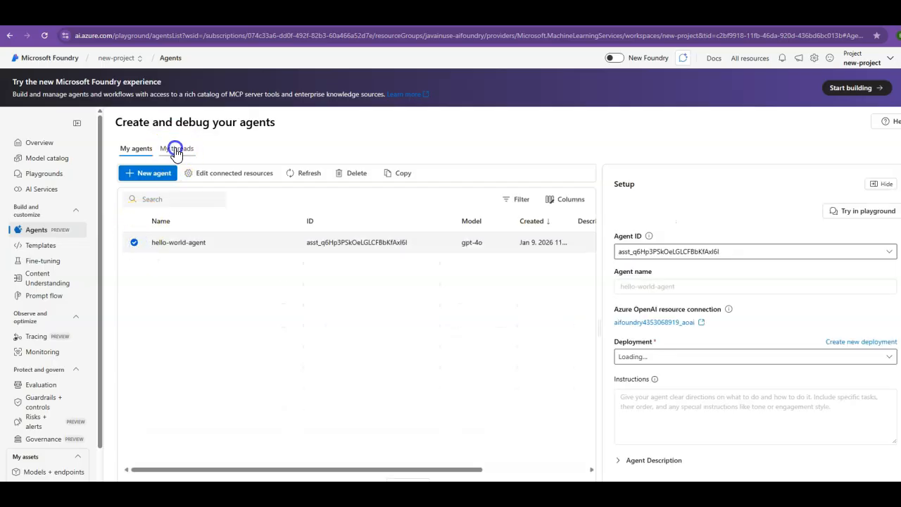
pyautogui.click(176, 147)
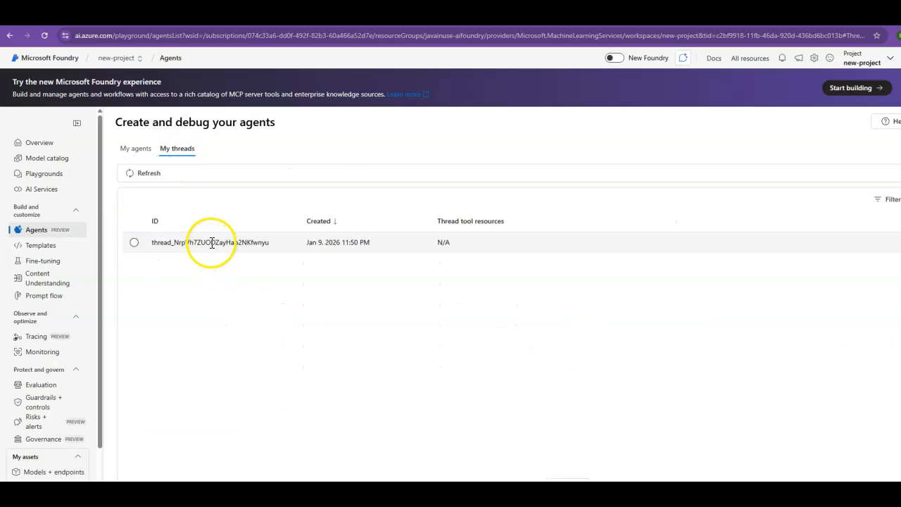
pyautogui.click(211, 242)
pyautogui.moveTo(619, 359); pyautogui.dragTo(651, 479)
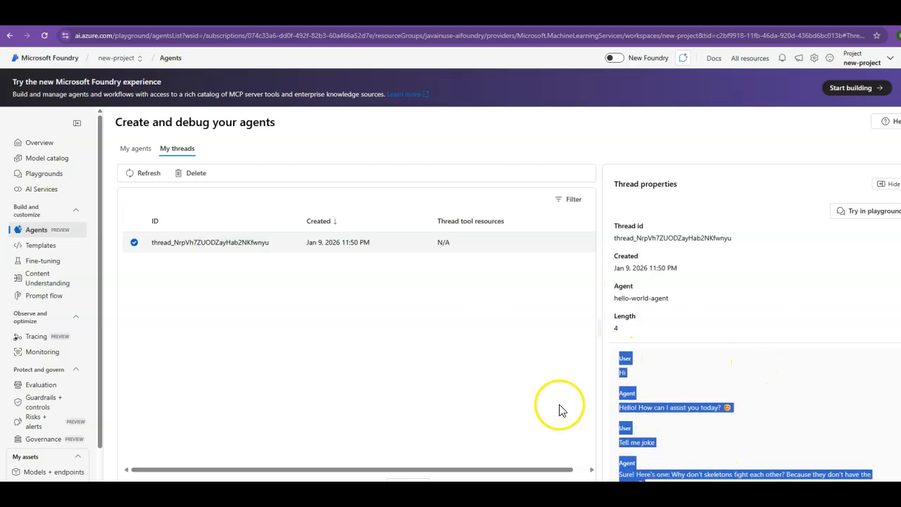
# Reopen hello-world-agent in the playground and examine the data sources available for adding knowledge.
pyautogui.click(136, 149)
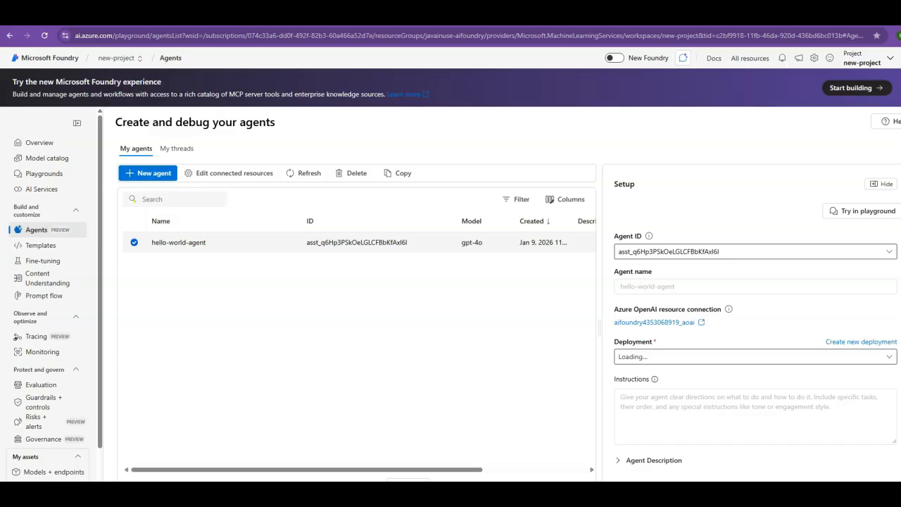
pyautogui.click(865, 210)
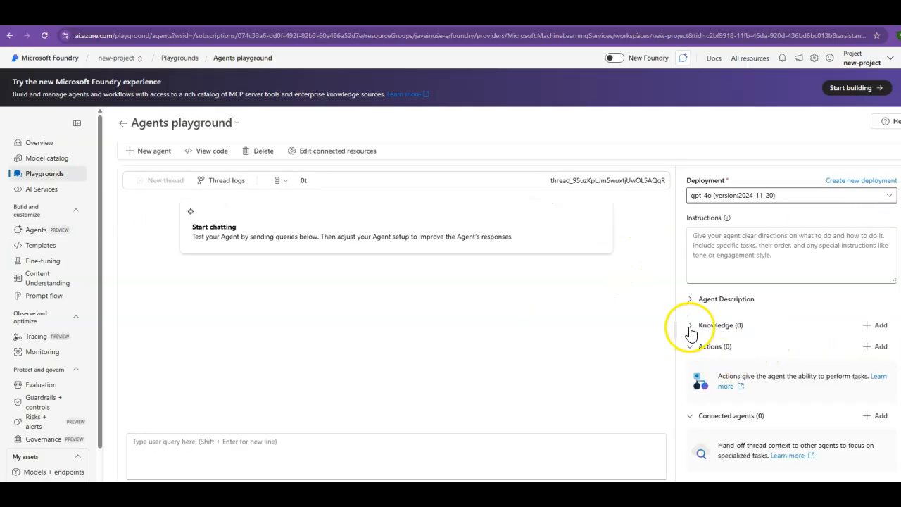
pyautogui.click(699, 327)
pyautogui.click(877, 326)
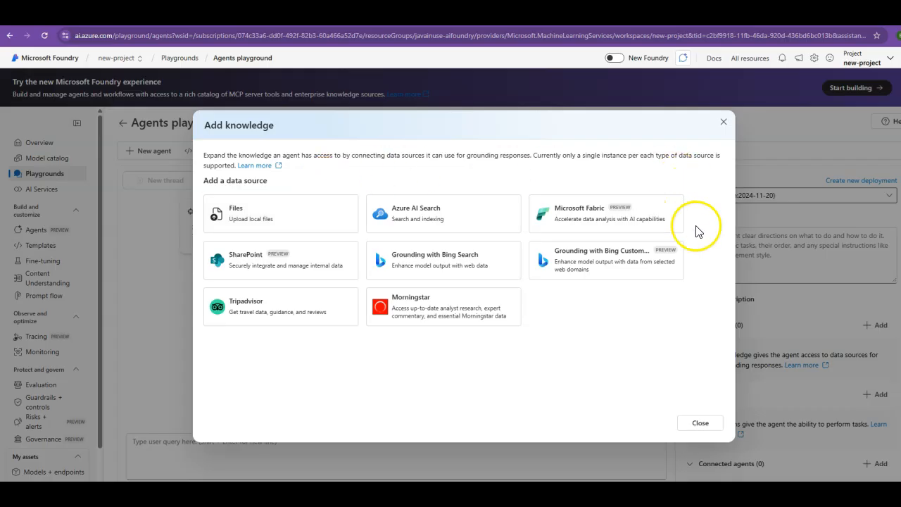
pyautogui.click(718, 422)
# Examine the action types that can be added to hello-world-agent.
pyautogui.scroll(-1, 775, 356)
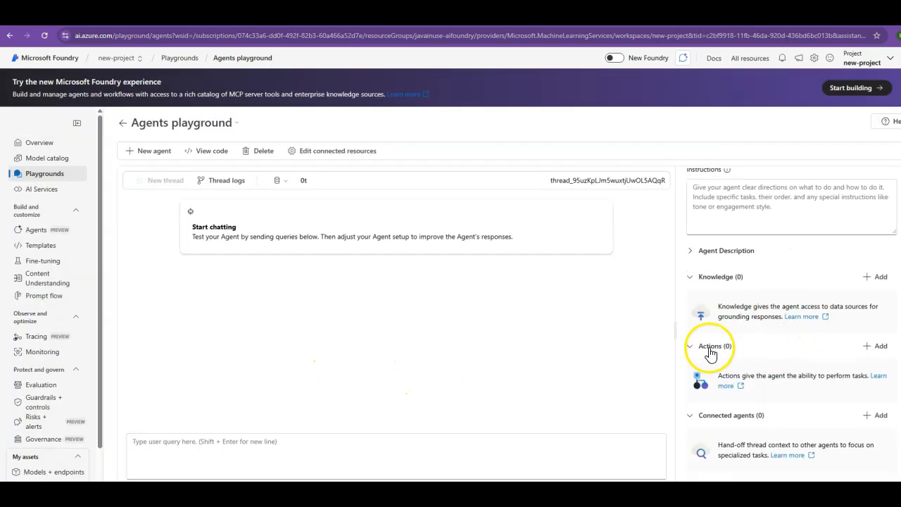
pyautogui.click(876, 346)
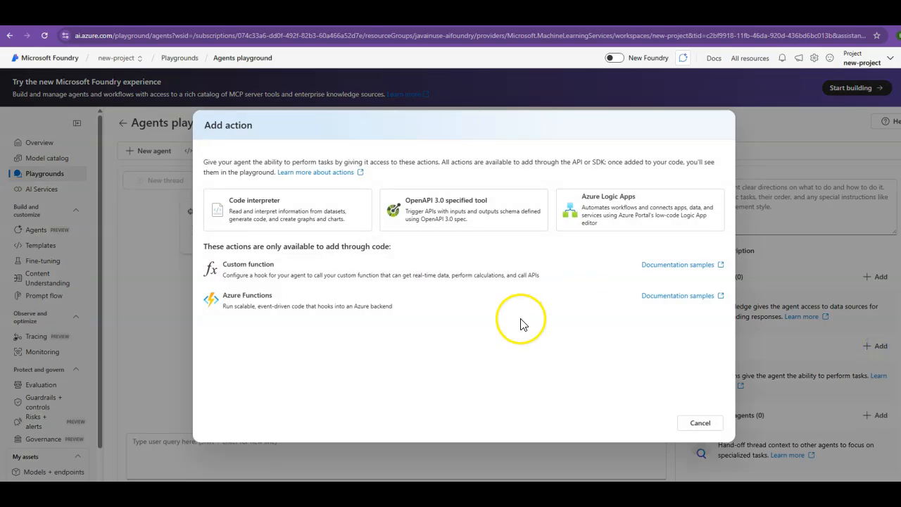